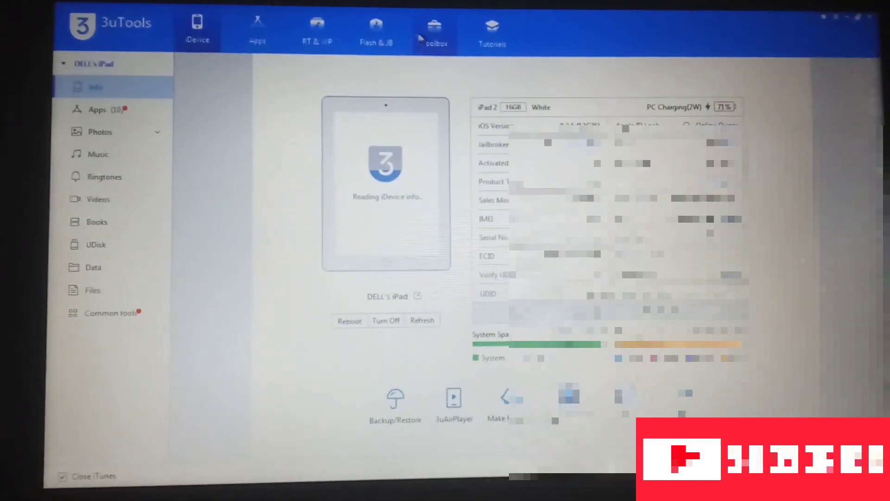
# Open 3uTools' Flash & JB Jailbreak page showing supported iOS versions and jailbreak steps
pyautogui.click(385, 34)
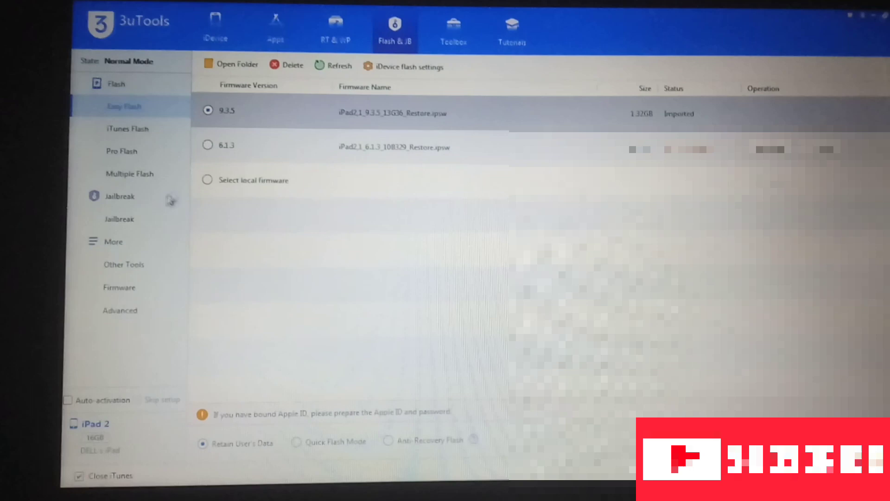
pyautogui.click(164, 223)
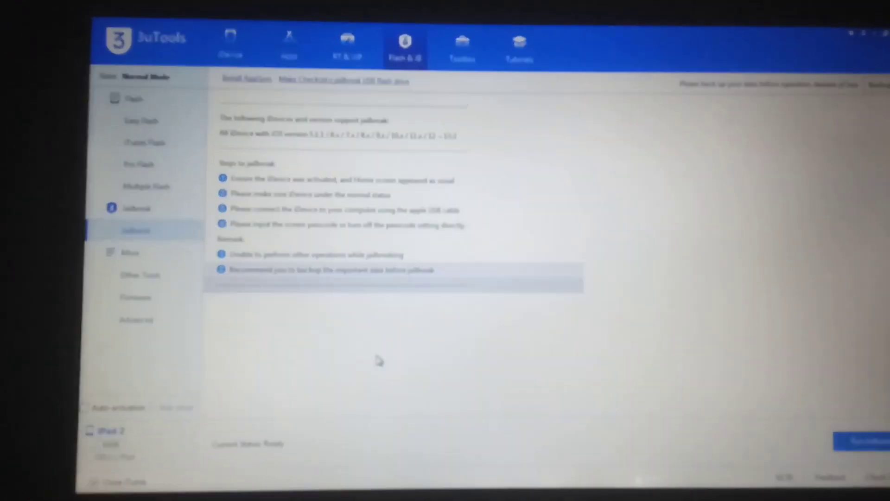